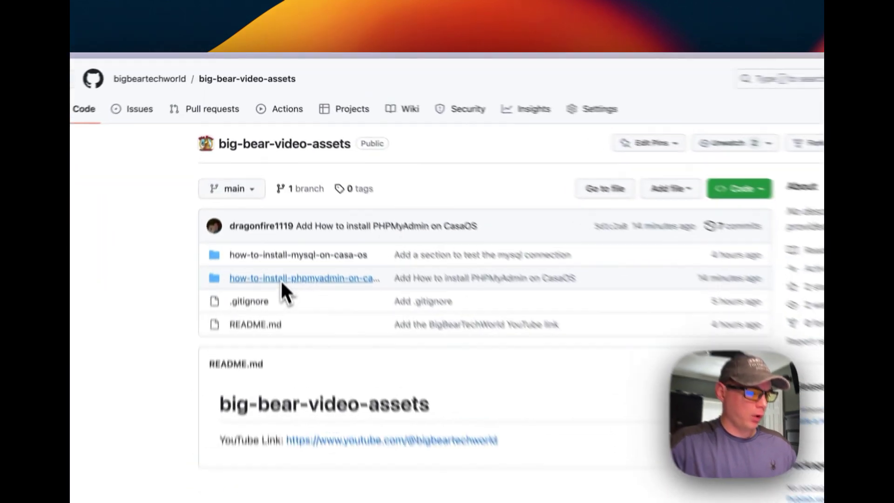
- Open docker-compose-phpmyadmin.yaml and highlight its version, services, service name and phpmyadmin/phpmyadmin image lines
left_click(269, 187)
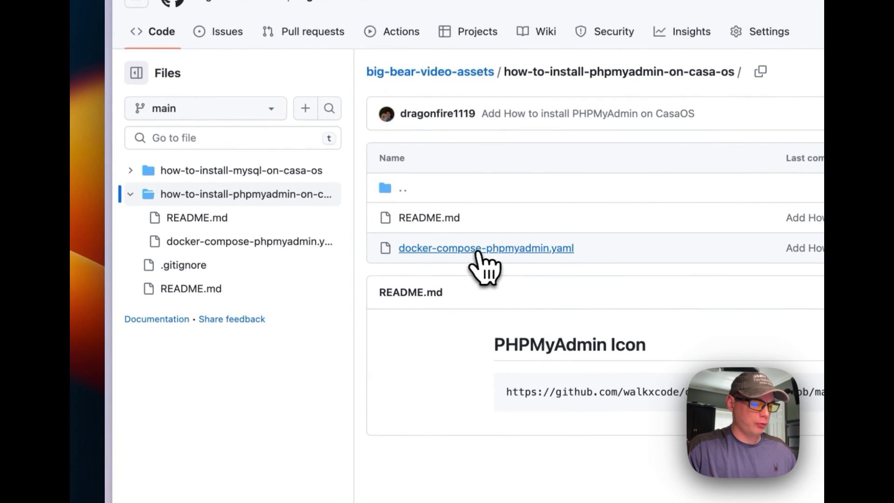
left_click(479, 249)
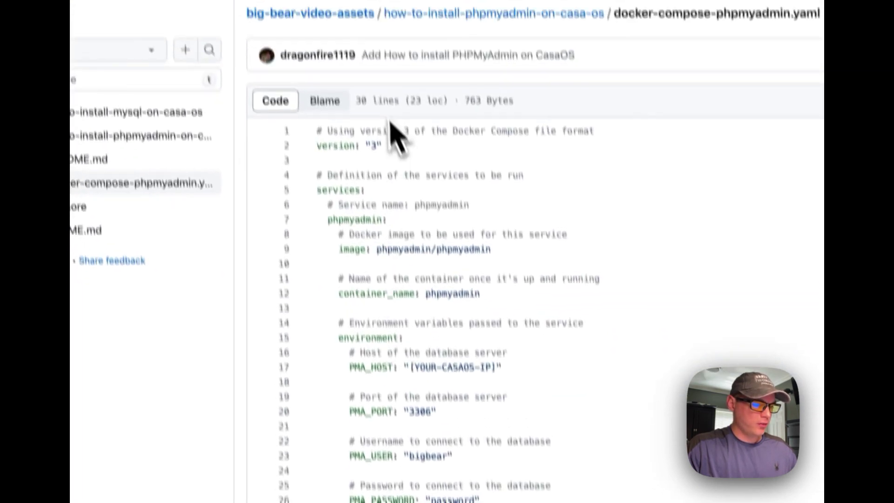
left_click_drag(304, 116, 393, 126)
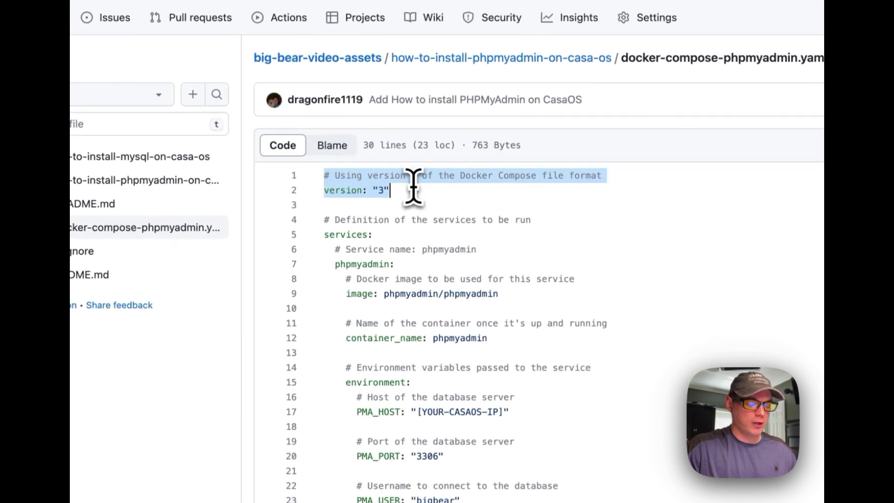
left_click_drag(324, 225, 380, 238)
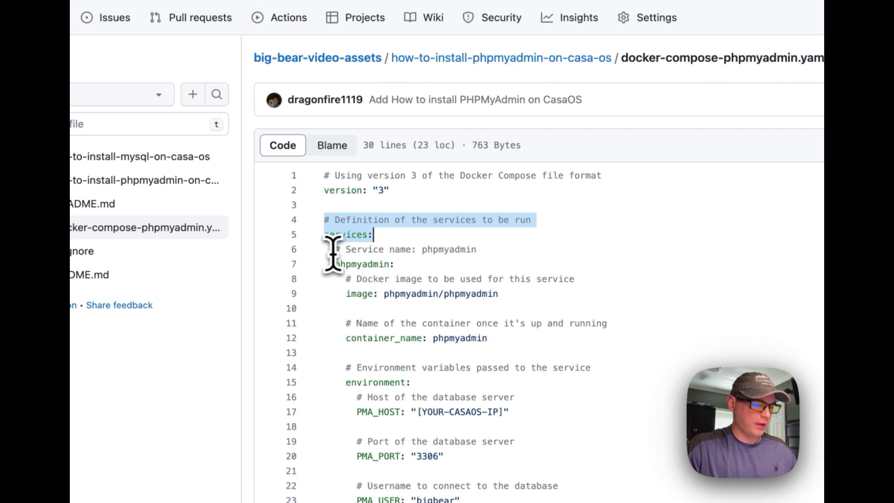
left_click_drag(330, 251, 392, 263)
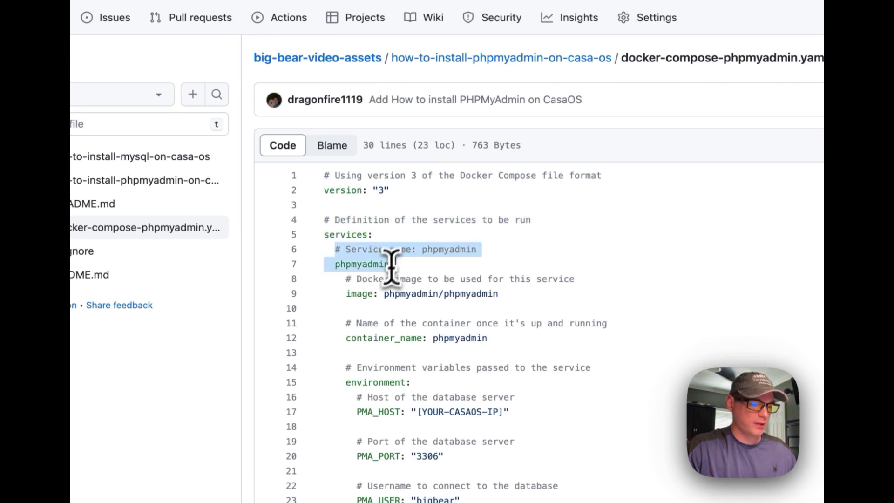
left_click_drag(345, 278, 494, 293)
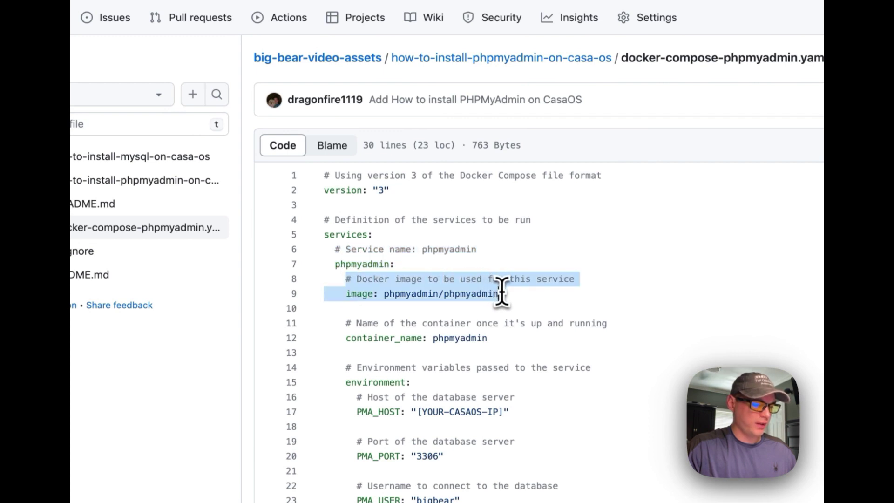
left_click(384, 294)
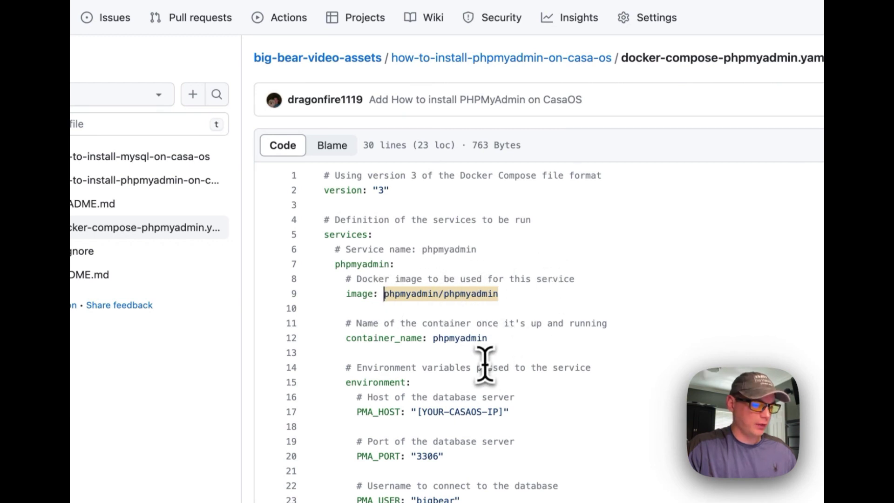
scroll(484, 366, "down", 1)
left_click_drag(344, 291, 483, 291)
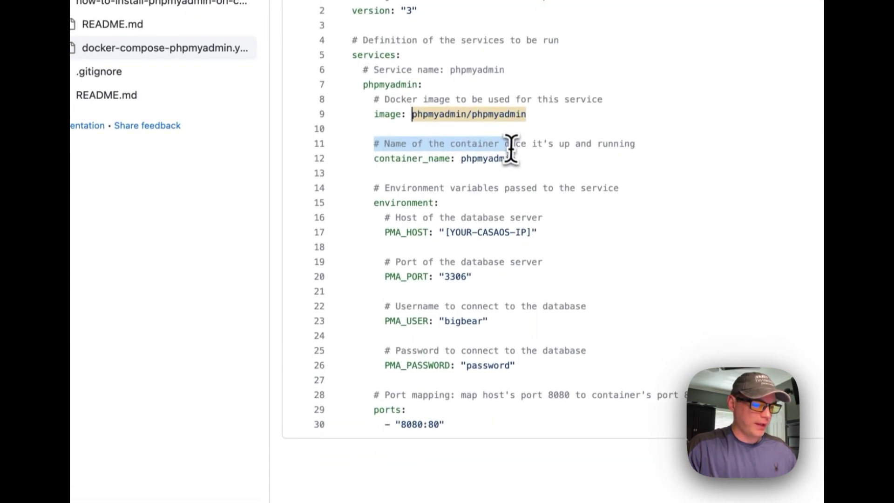
left_click_drag(511, 145, 517, 158)
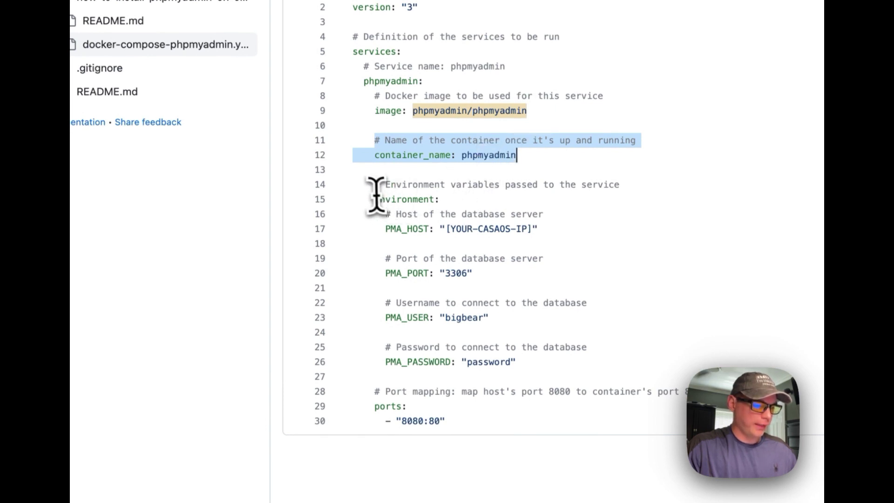
left_click_drag(373, 185, 515, 363)
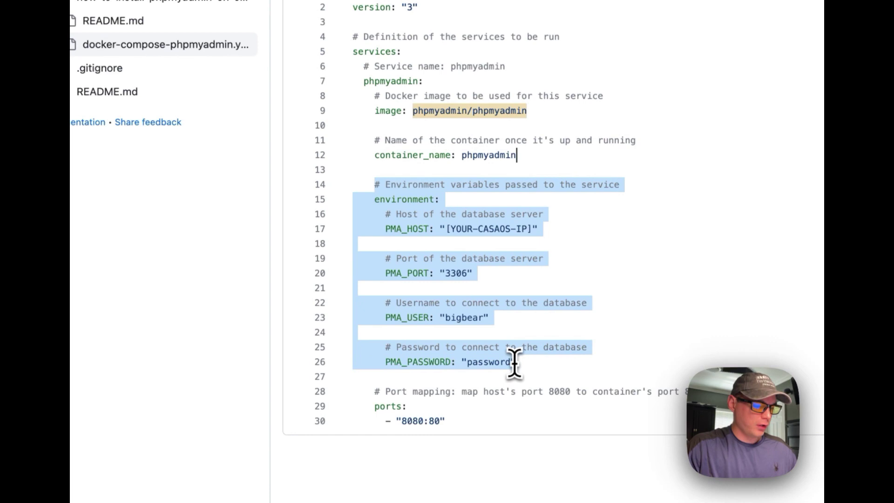
left_click(393, 229)
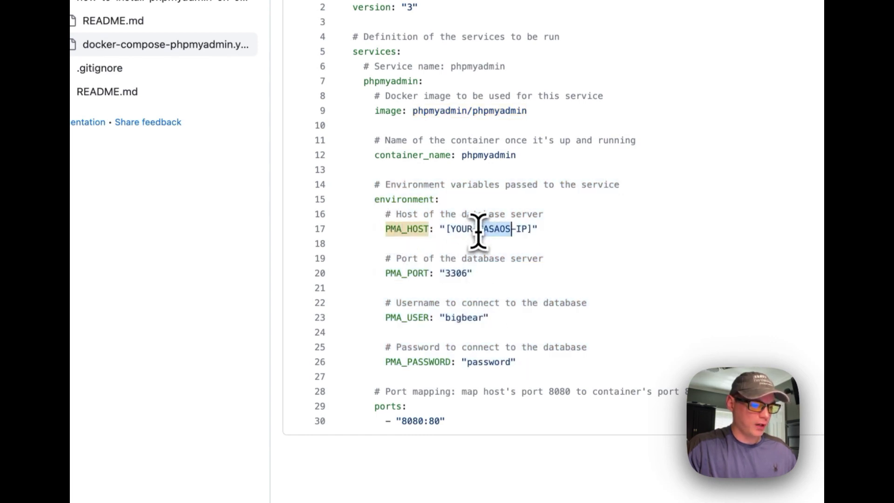
scroll(477, 230, "down", 1)
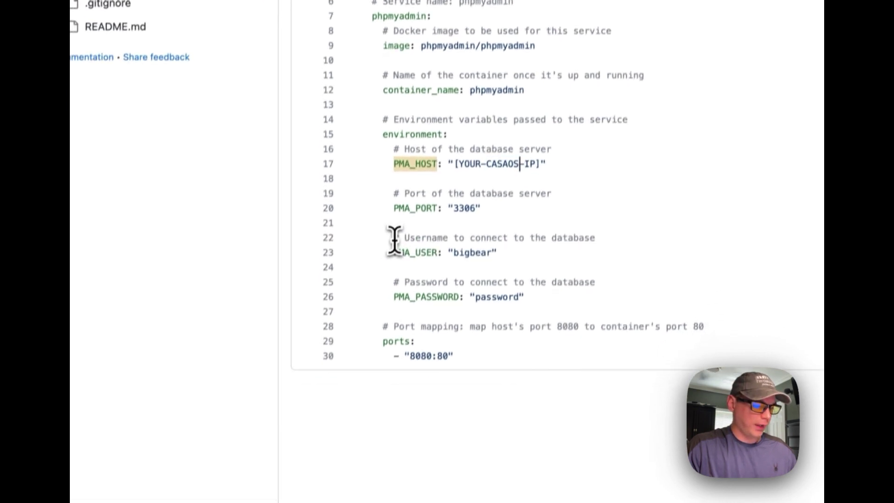
left_click_drag(388, 288, 486, 302)
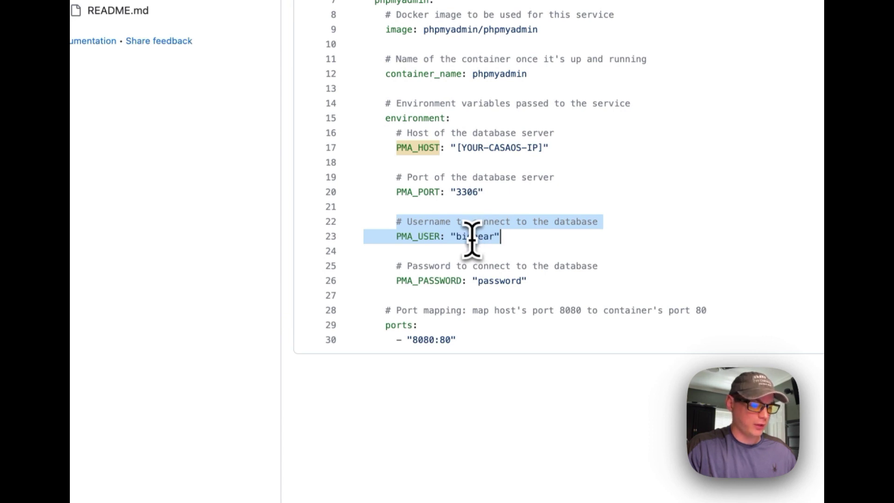
left_click_drag(395, 266, 531, 281)
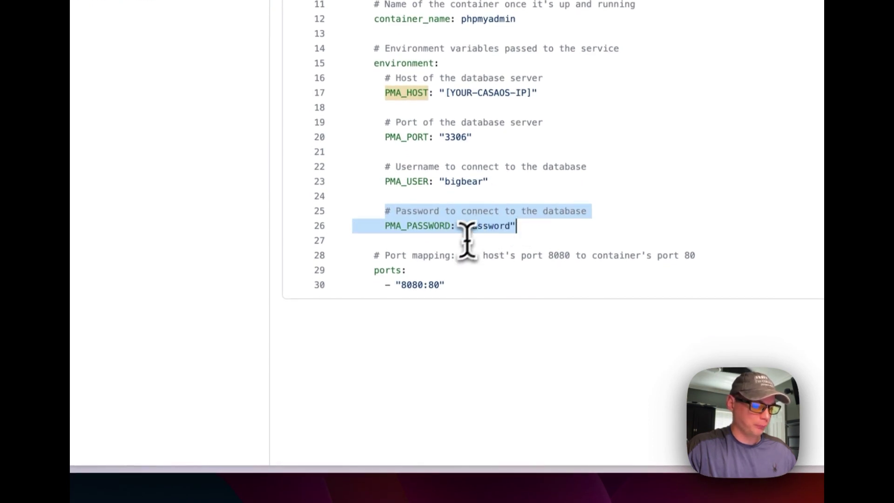
left_click_drag(374, 255, 455, 279)
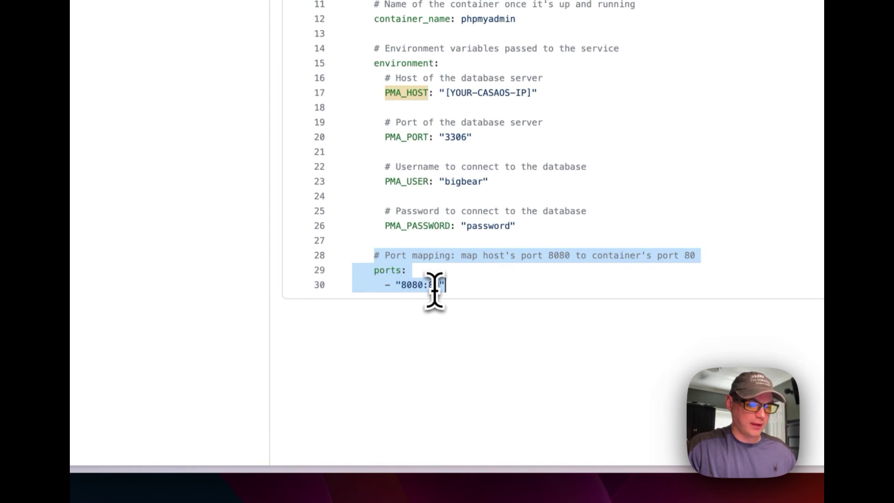
double_click(419, 284)
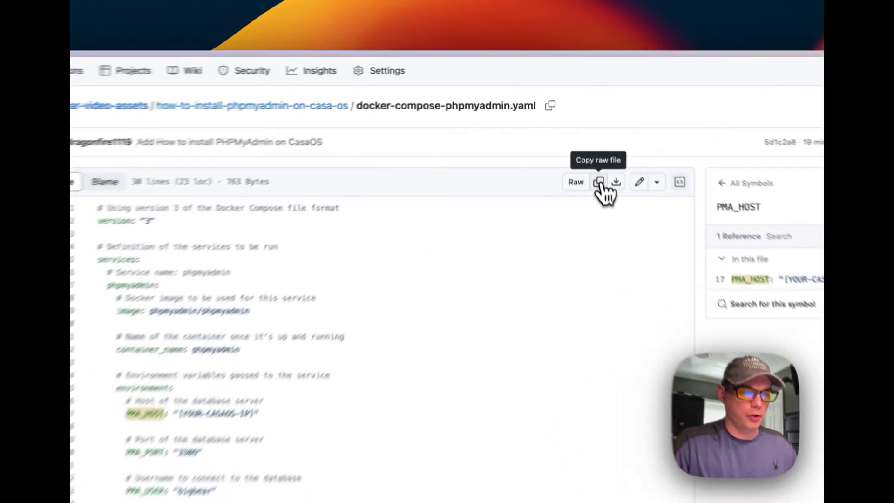
- Copy the compose file's raw contents and switch to the CasaOS dashboard tab
left_click(575, 127)
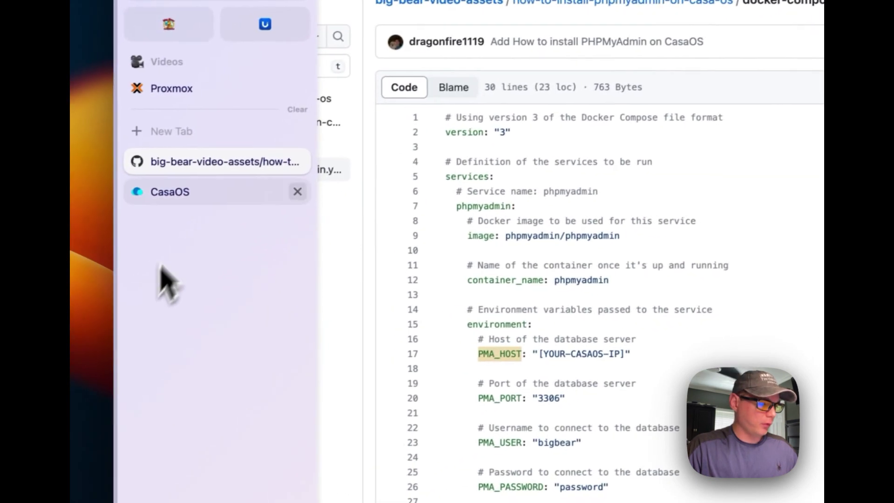
left_click(93, 207)
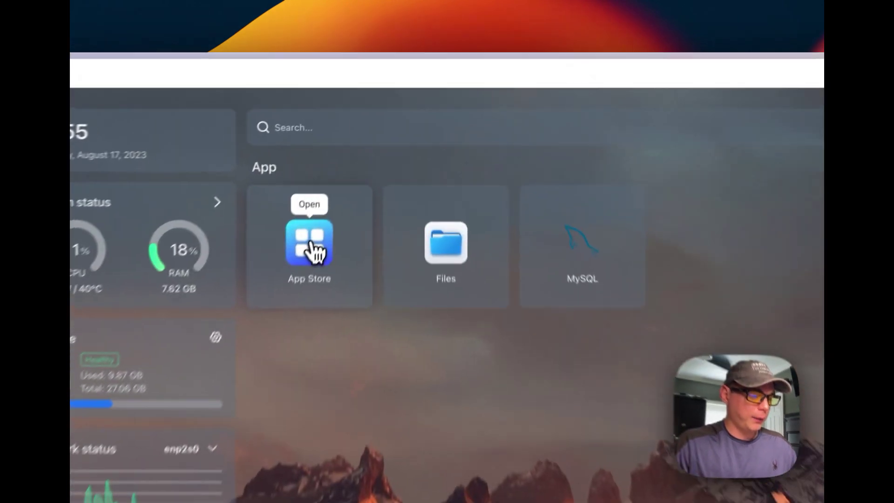
- Paste the phpMyAdmin compose YAML into the Docker Compose import box of a custom App Store install
left_click(361, 164)
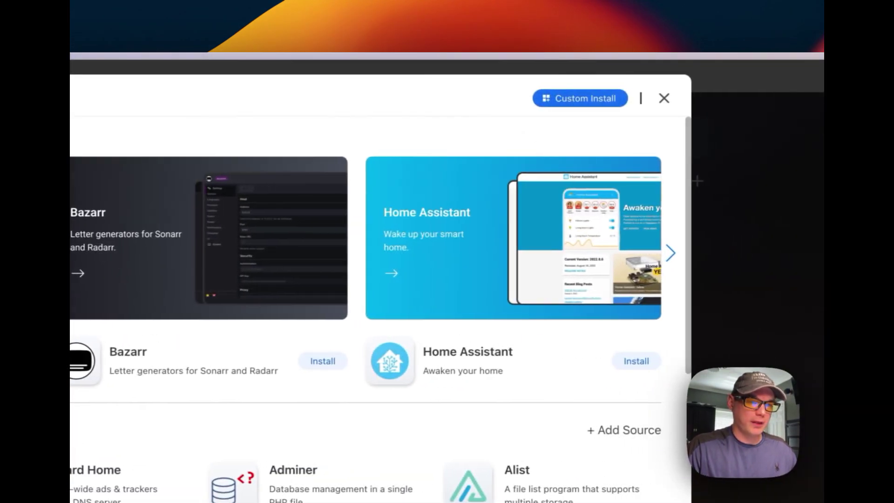
left_click(566, 103)
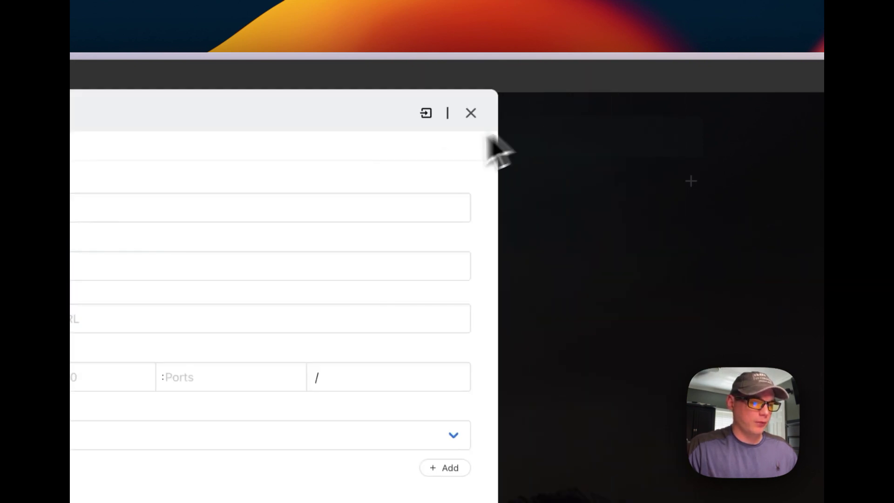
left_click(426, 113)
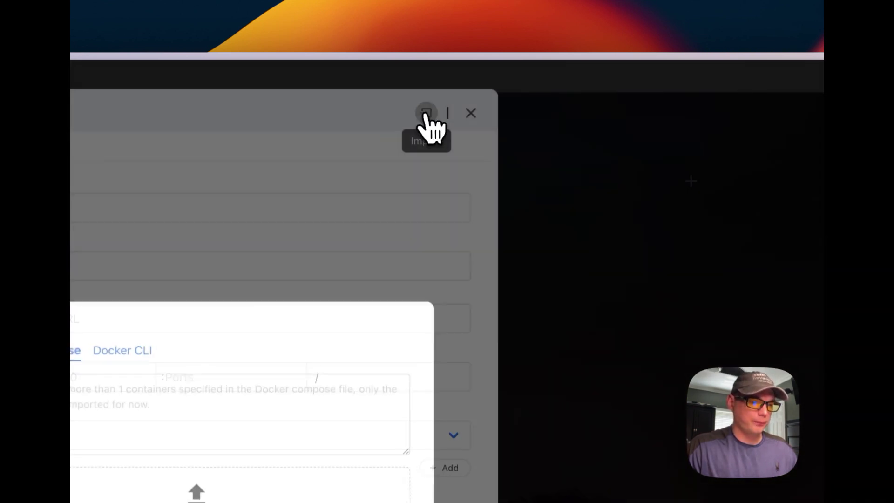
key("super+v")
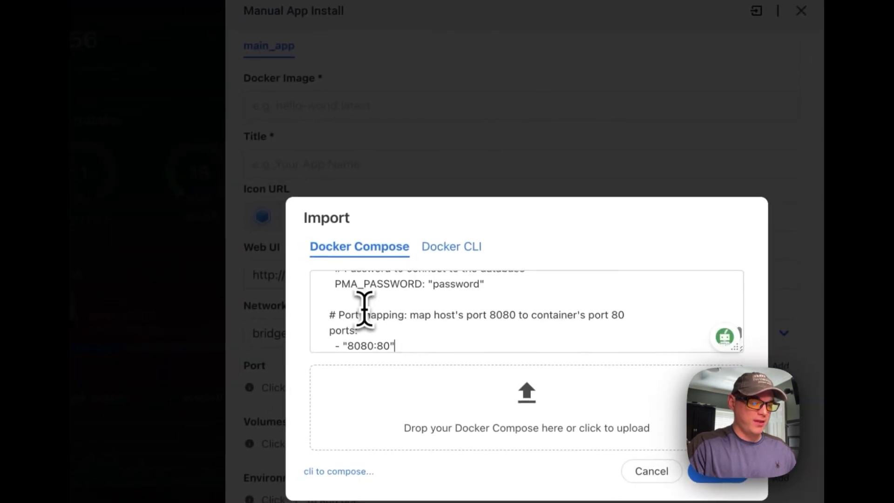
scroll(354, 306, "up", 3)
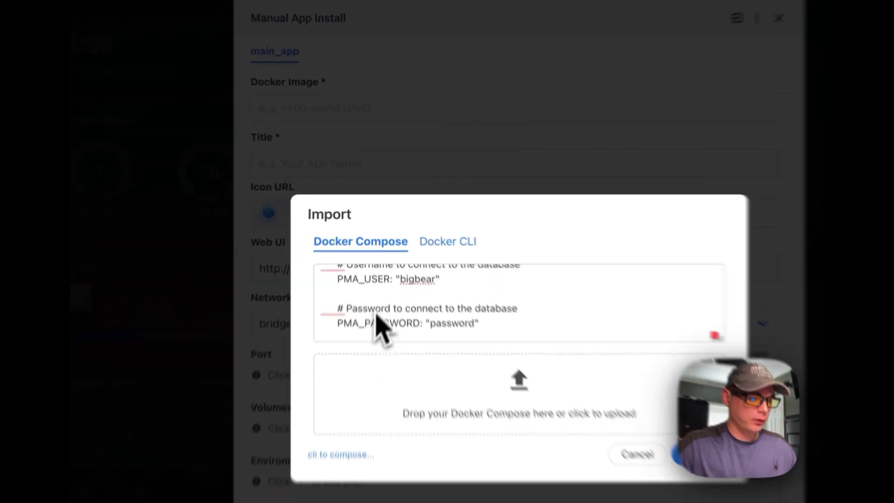
scroll(363, 345, "up", 10)
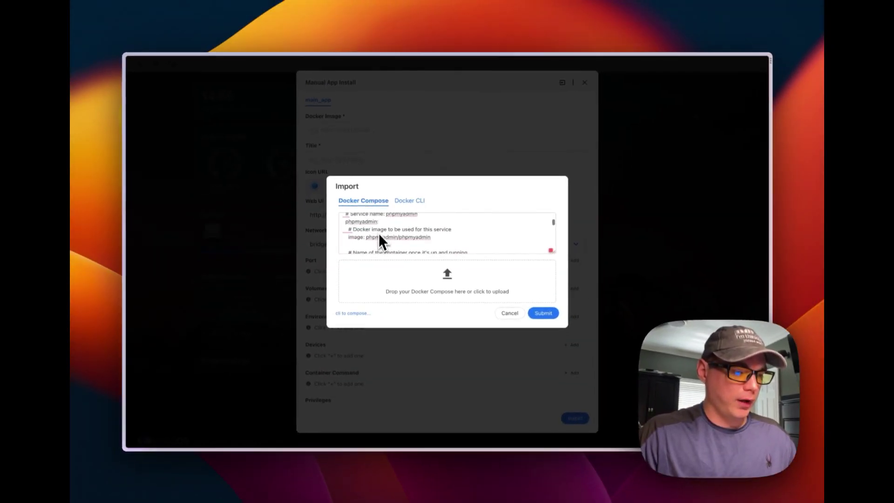
scroll(379, 242, "up", 3)
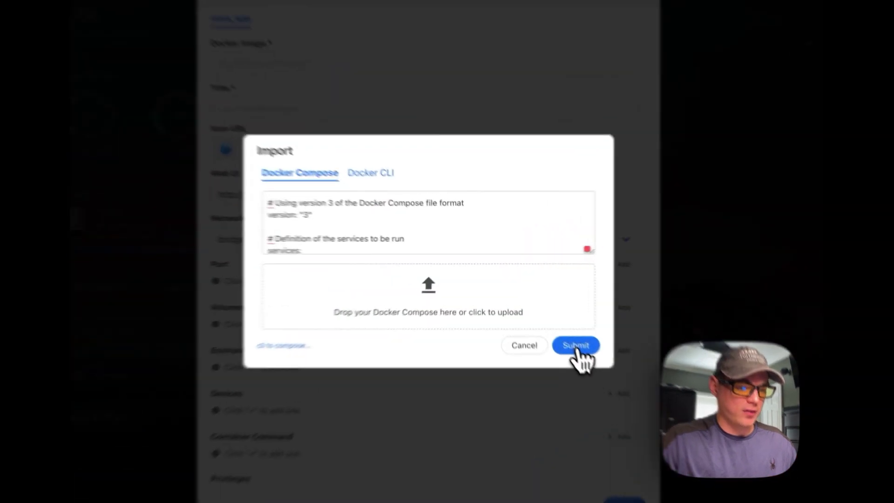
- Submit the imported compose file, dismiss the notice, and set the web UI port to 8080
left_click(575, 346)
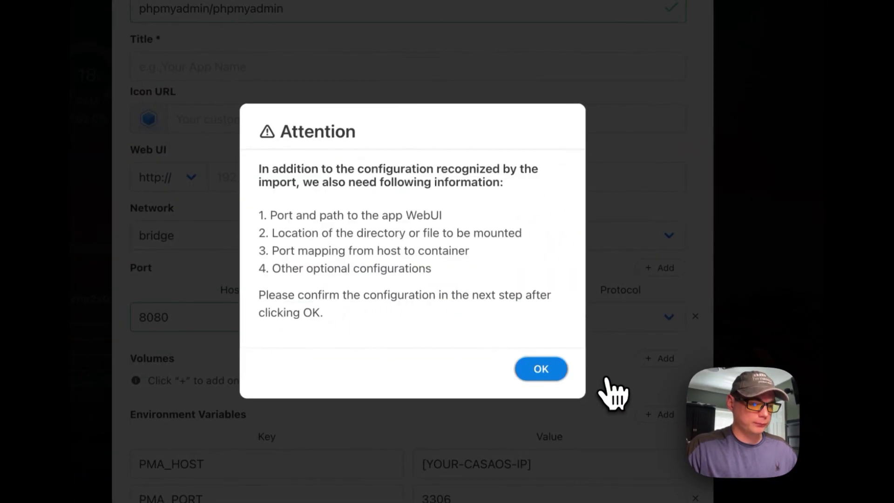
left_click(543, 375)
scroll(479, 258, "down", 2)
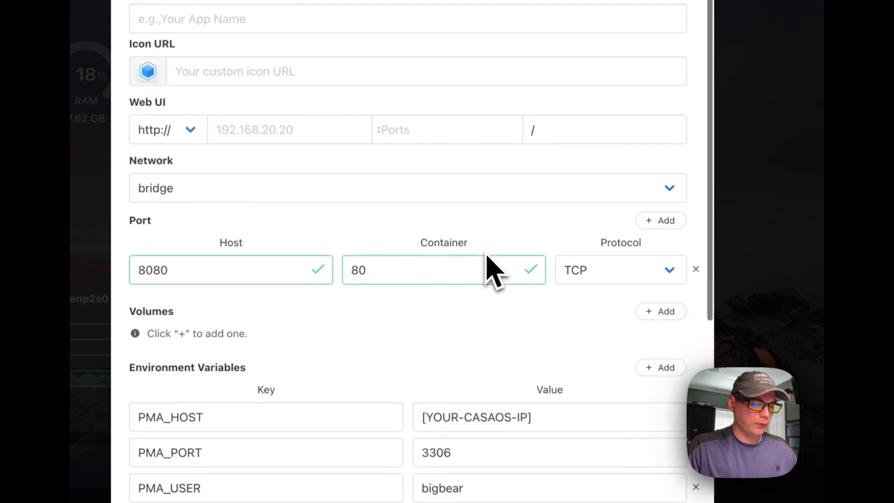
left_click(425, 132)
left_click(428, 165)
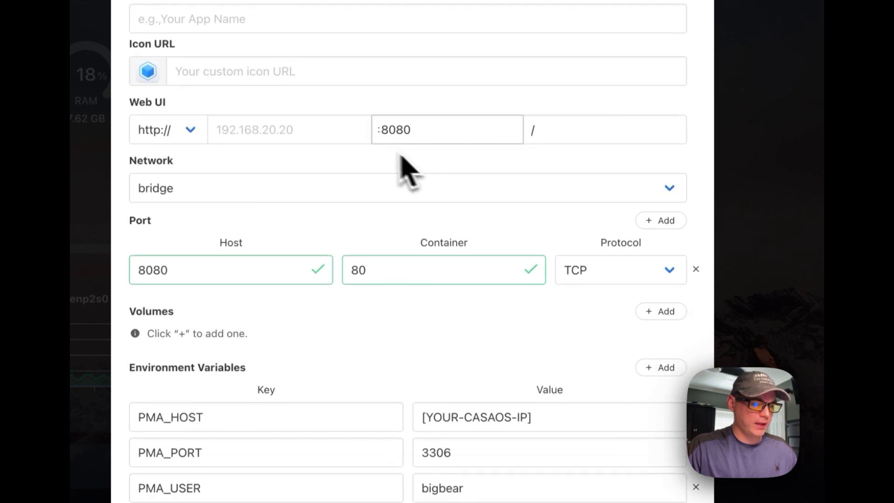
scroll(368, 175, "up", 2)
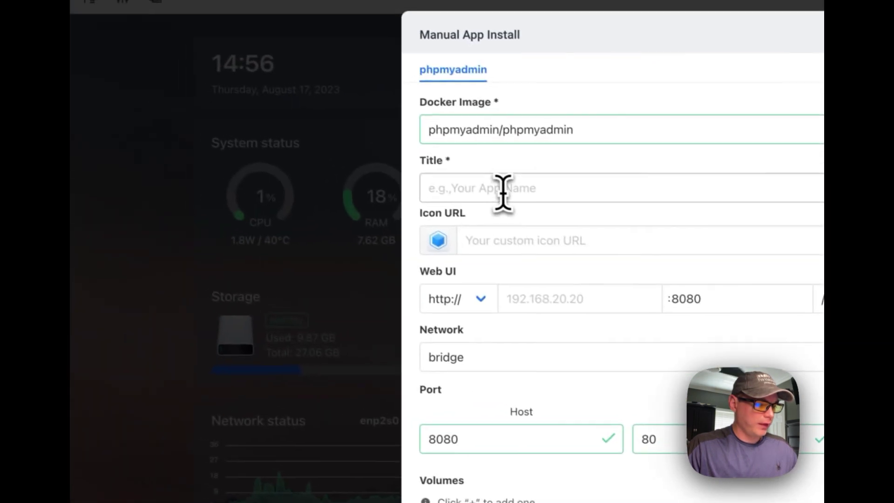
- Title the app PHPMyAdmin, then return to the GitHub how-to-install-phpmyadmin-on-casa-os folder page
left_click(502, 188)
type("PHPMyAdmin")
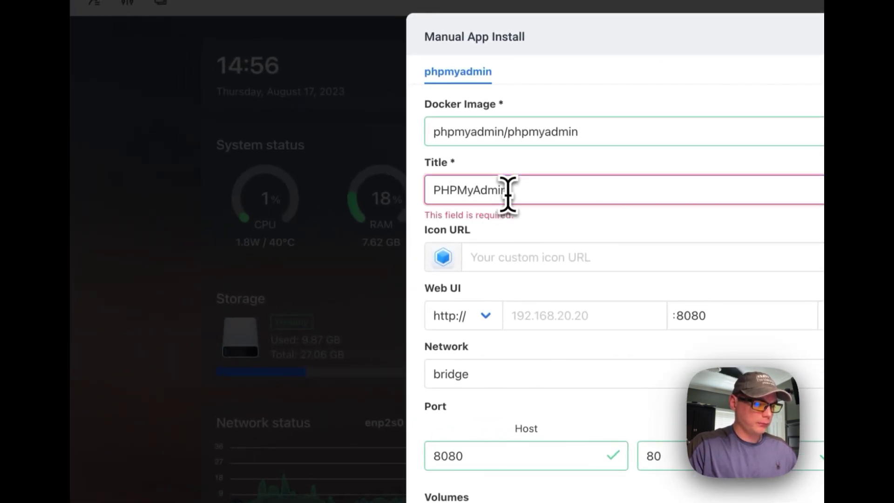
left_click(584, 316)
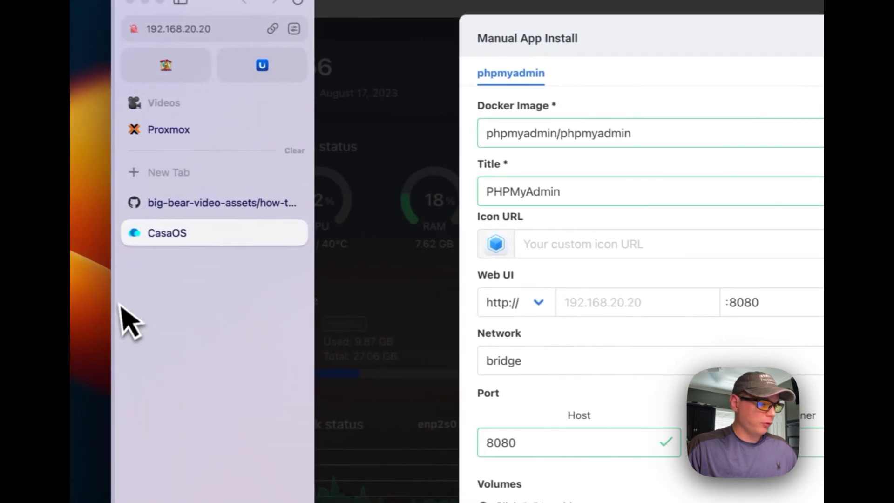
left_click(183, 209)
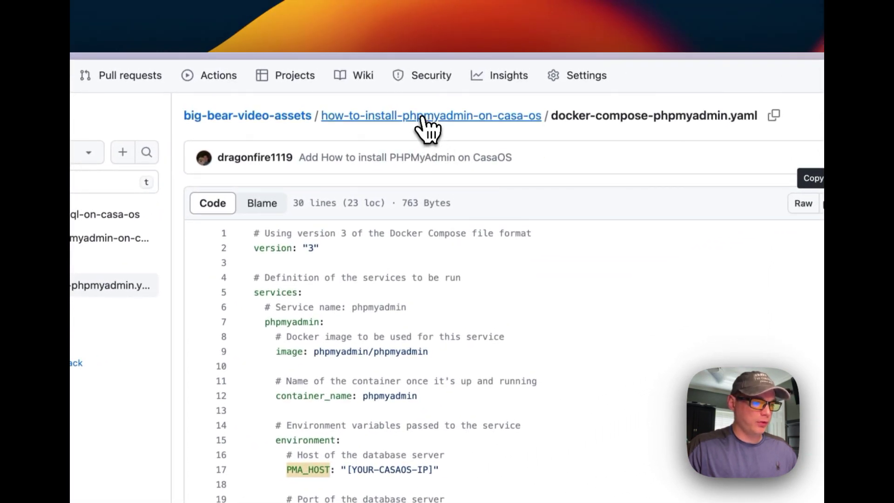
left_click(422, 122)
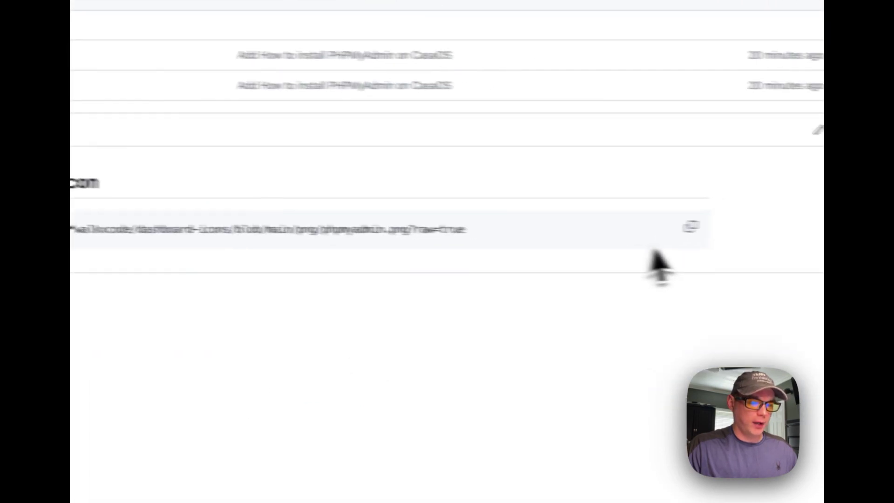
- Copy the phpMyAdmin icon URL from the README and paste it into the CasaOS Icon URL field
left_click(691, 226)
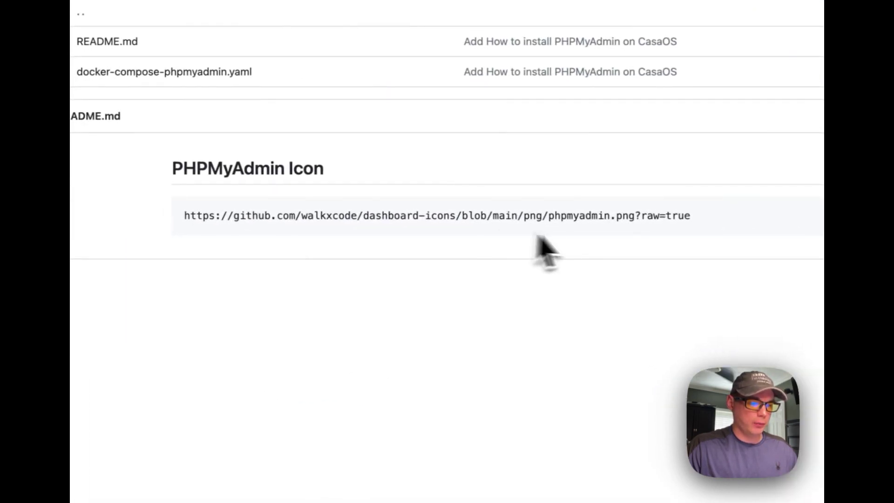
mouse_move(121, 307)
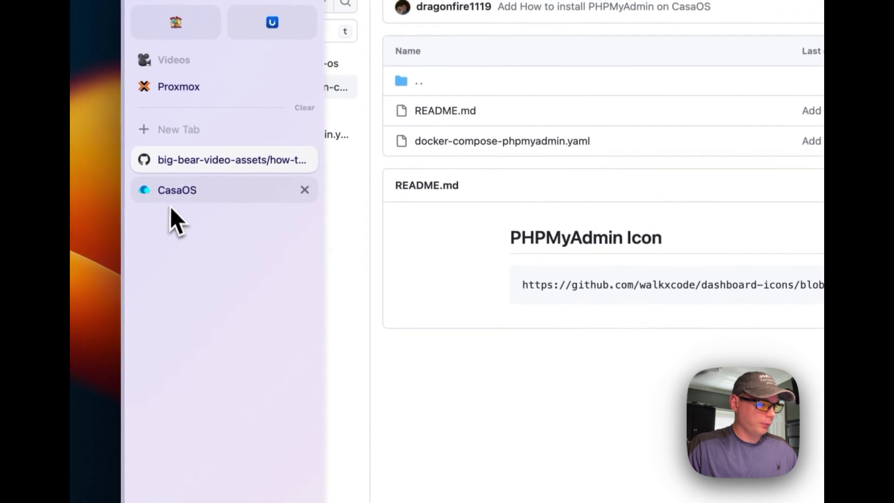
left_click(174, 191)
left_click(462, 246)
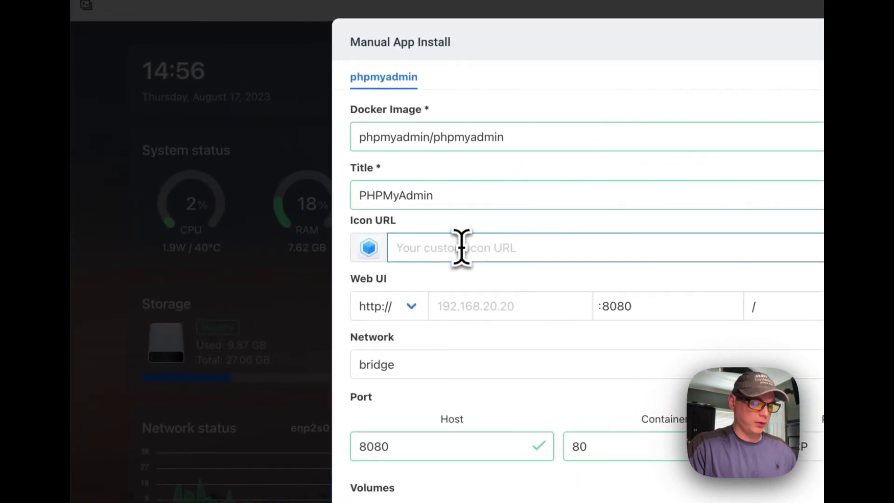
key("super+v")
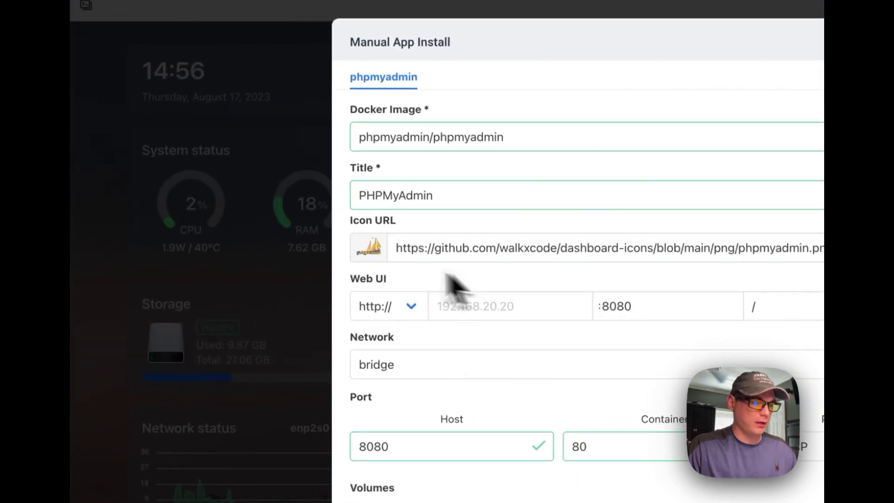
- Set PMA_HOST to 192.168.20.20 and install the phpMyAdmin app
scroll(479, 316, "down", 6)
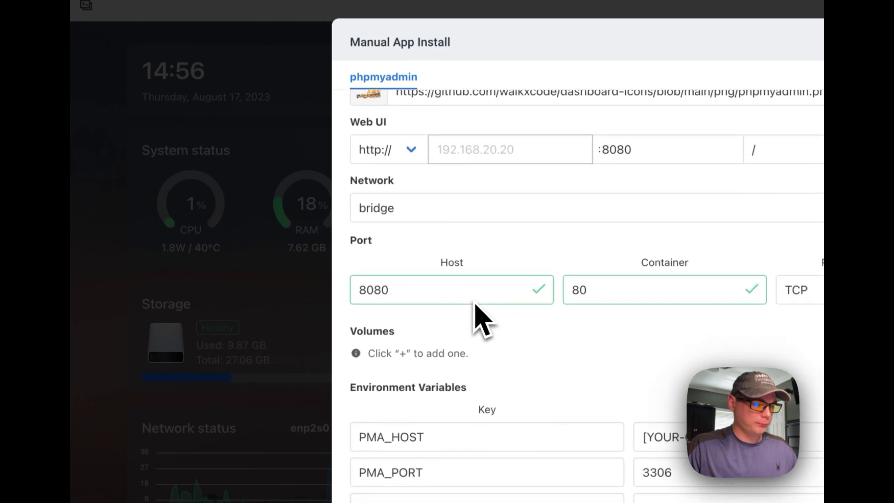
scroll(480, 305, "down", 2)
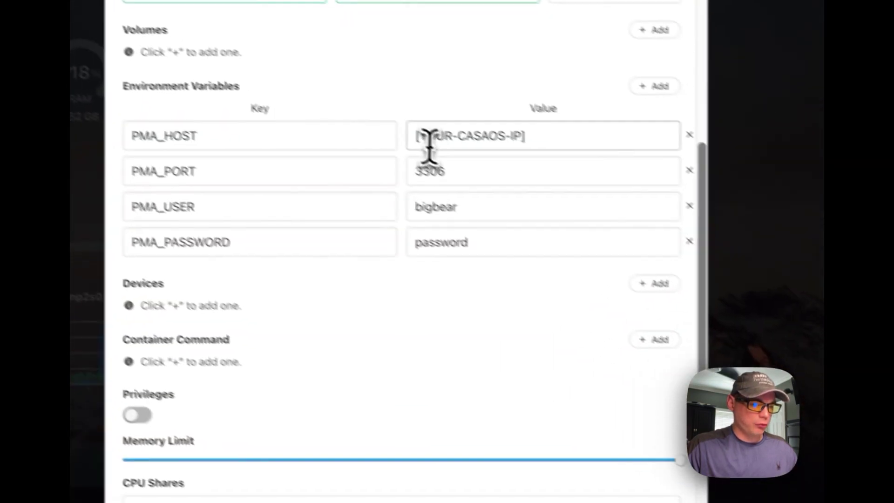
left_click_drag(640, 261, 819, 261)
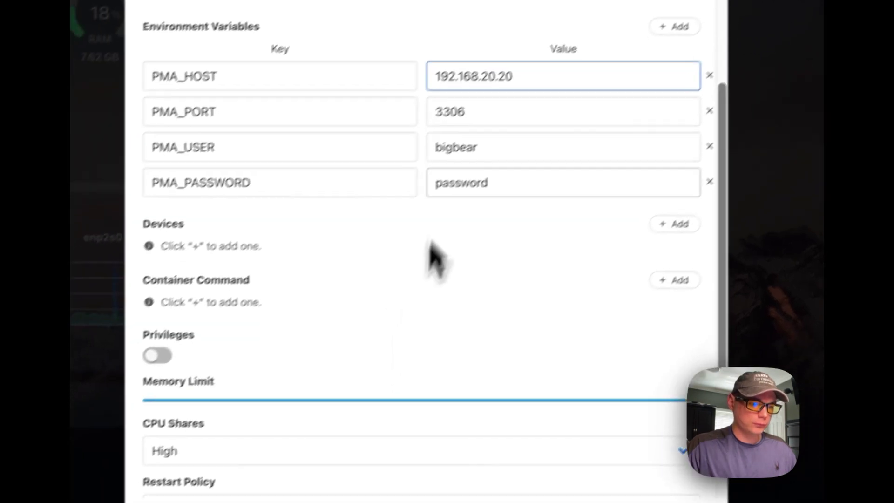
scroll(342, 330, "down", 5)
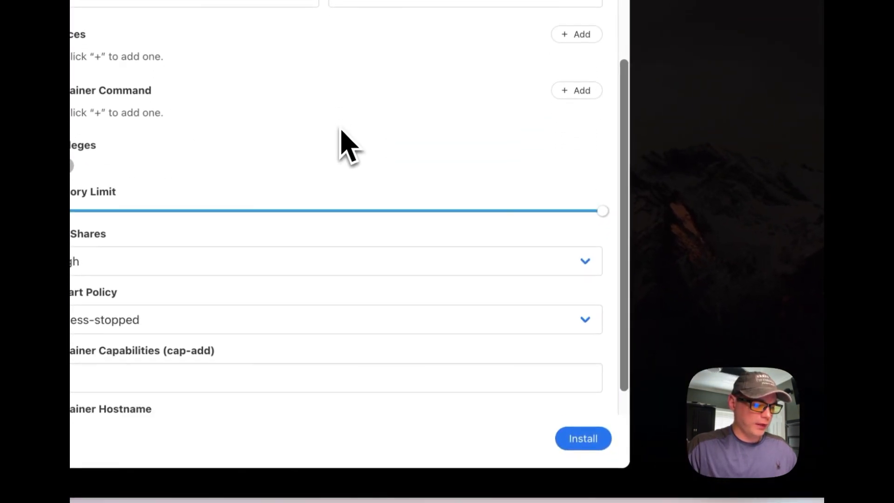
scroll(341, 130, "down", 2)
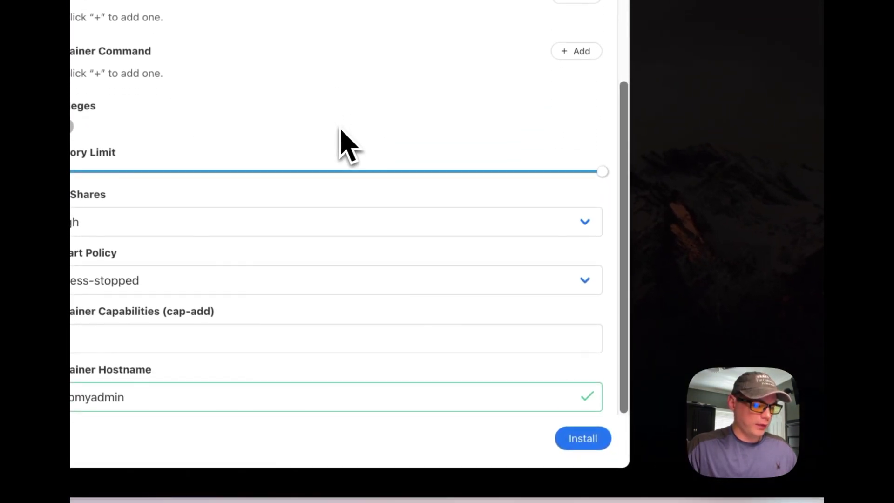
scroll(341, 133, "up", 10)
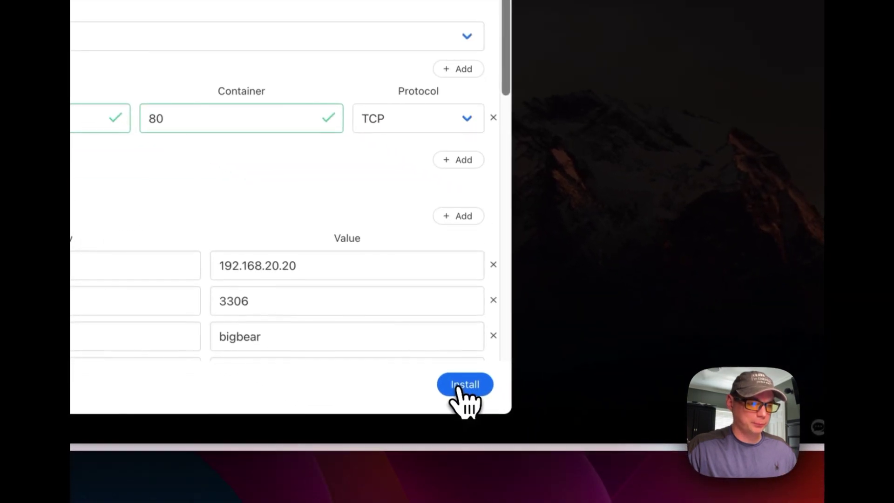
left_click(458, 385)
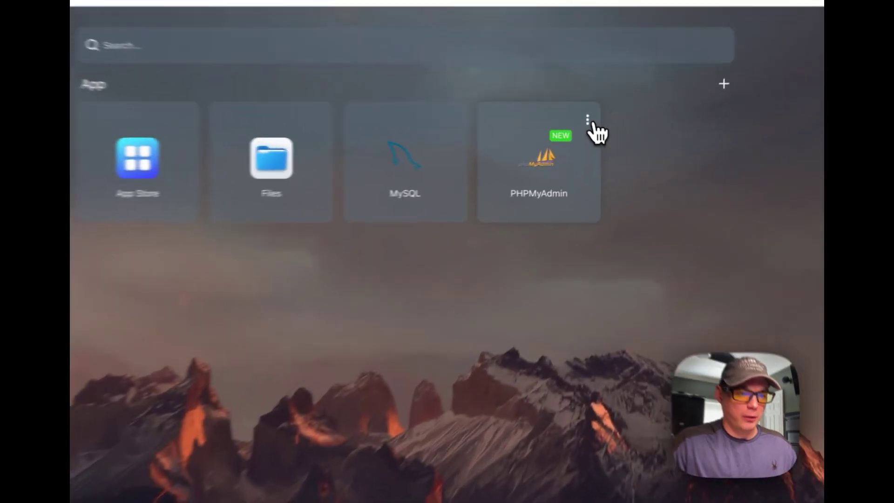
- Check the PHPMyAdmin app's tips and settings (PMA_HOST 192.168.20.20, PMA_PORT 3306), then save them
left_click(616, 138)
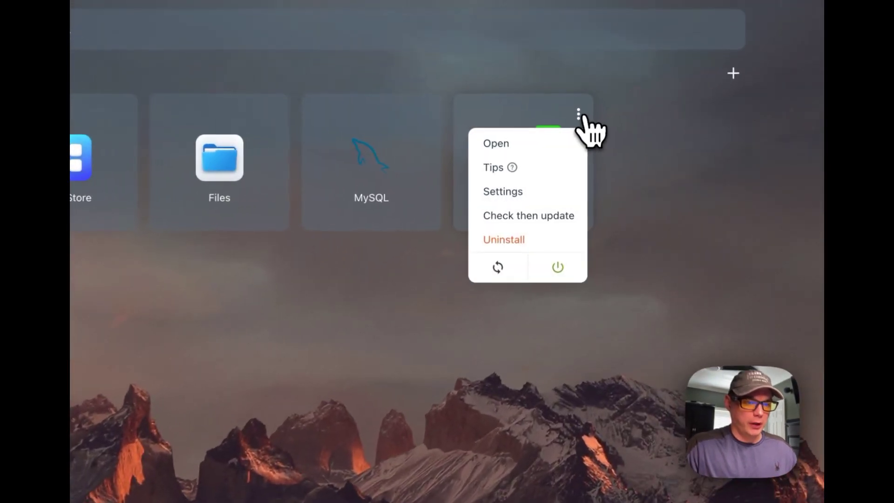
left_click(530, 170)
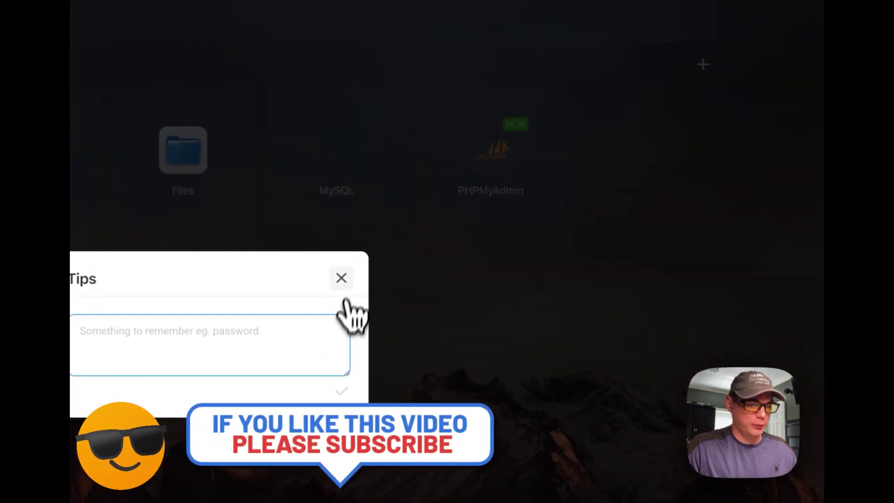
left_click(347, 279)
left_click(568, 114)
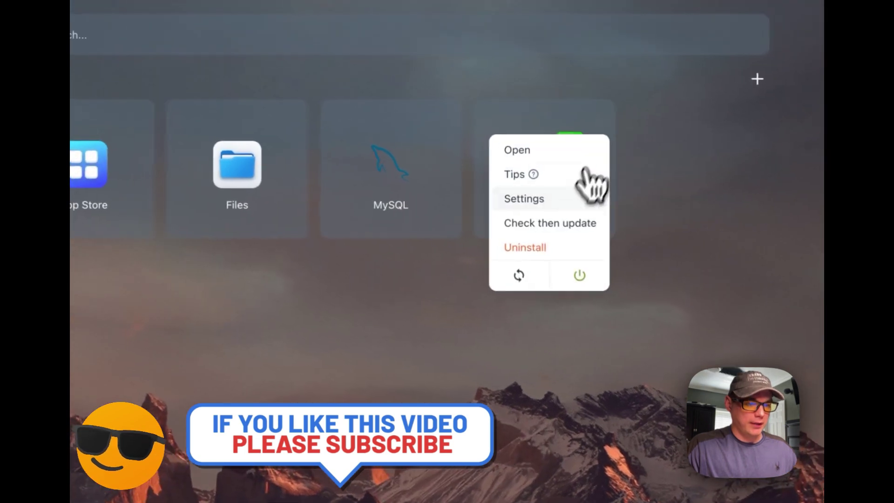
left_click(523, 194)
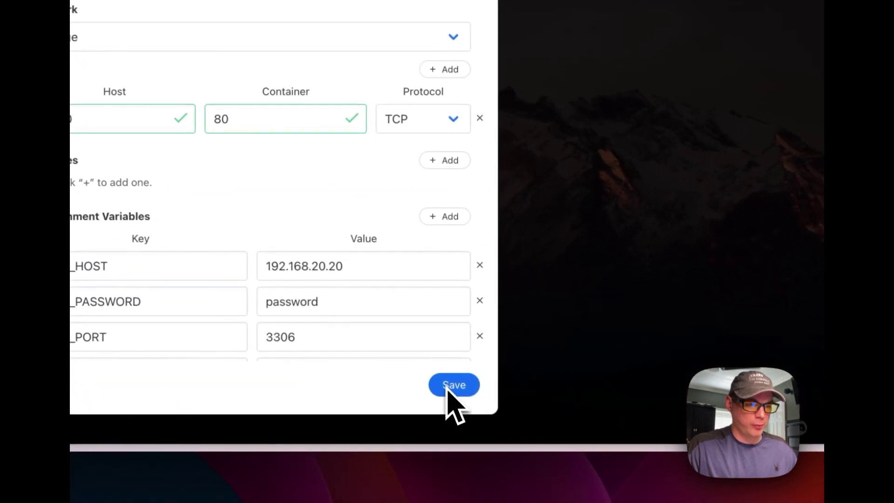
left_click(459, 389)
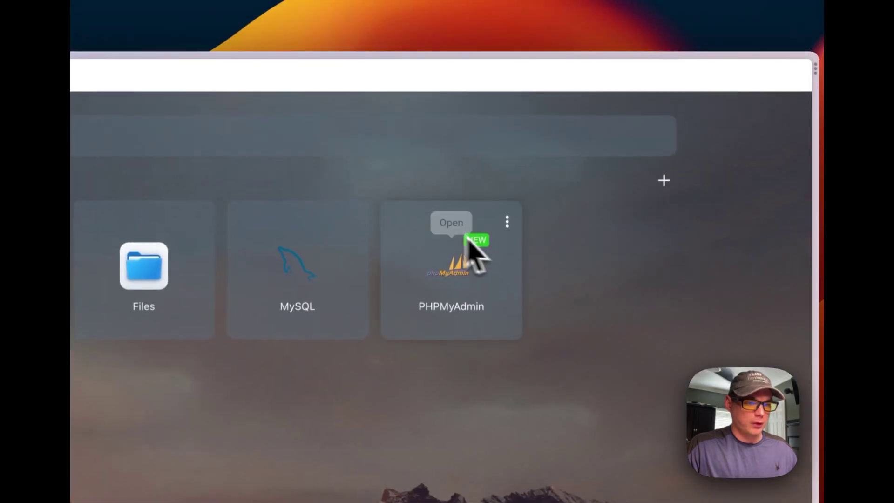
left_click(508, 216)
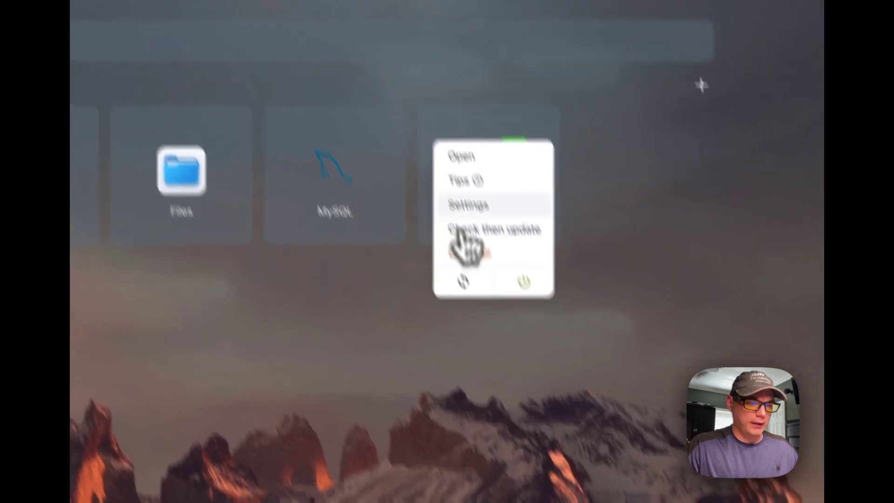
left_click(439, 142)
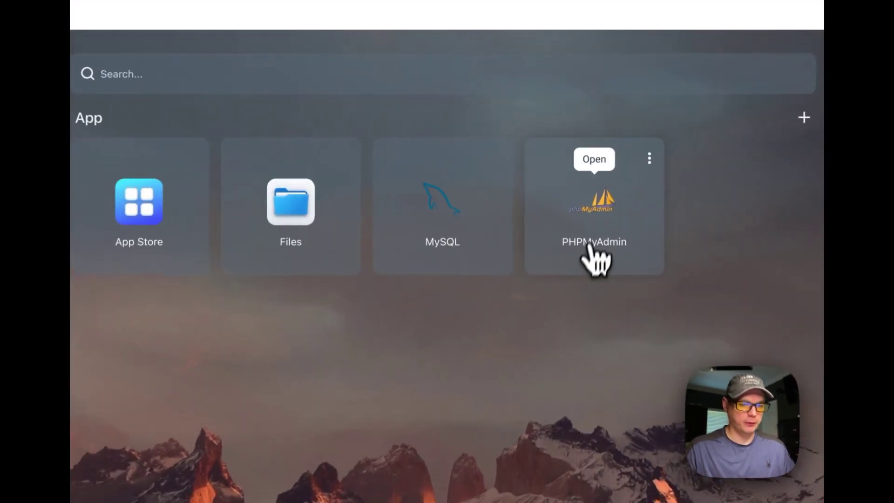
- Launch phpMyAdmin and, in the casaos database, start a new table named users with 4 columns
left_click(589, 173)
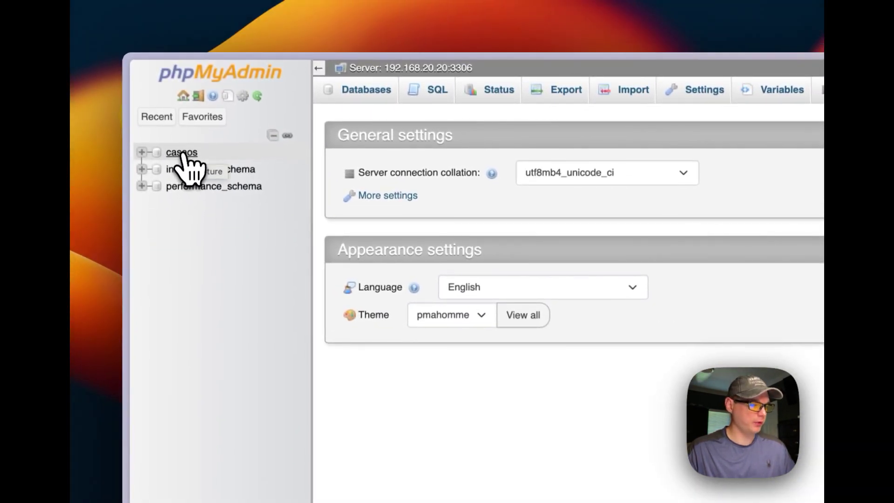
left_click(181, 152)
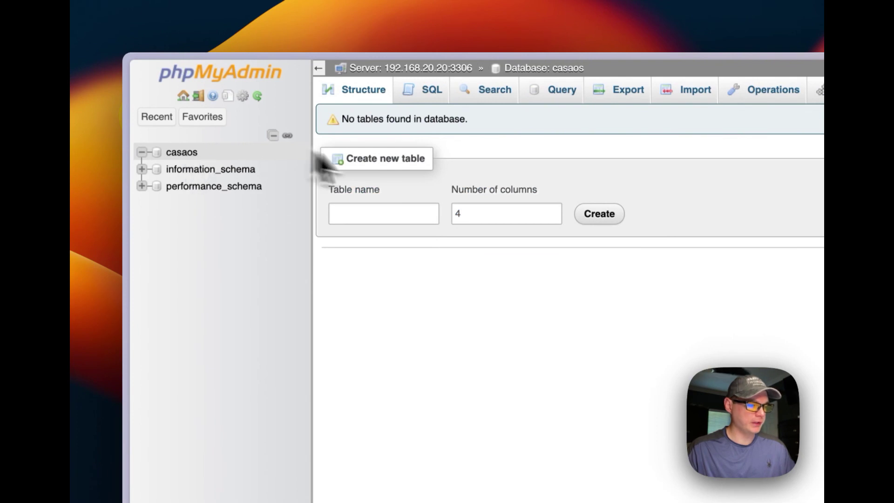
left_click(368, 215)
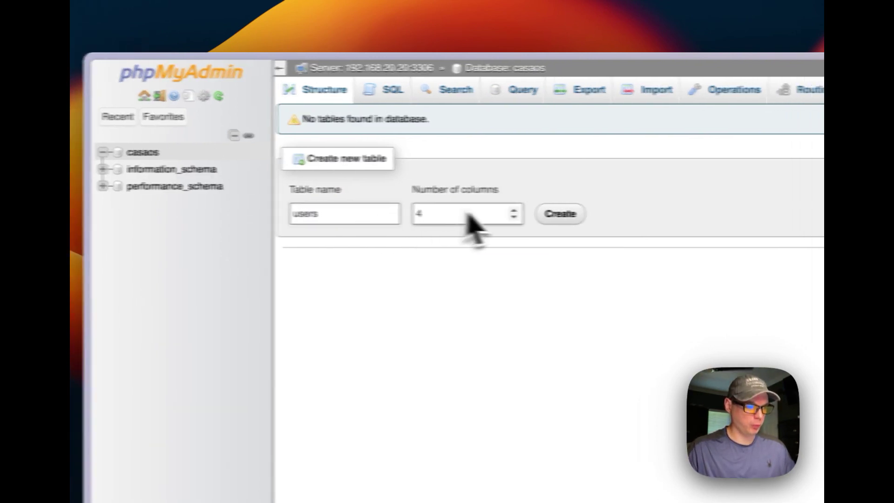
left_click(599, 214)
- Name the first column id and make it the auto-incrementing primary key
left_click(285, 189)
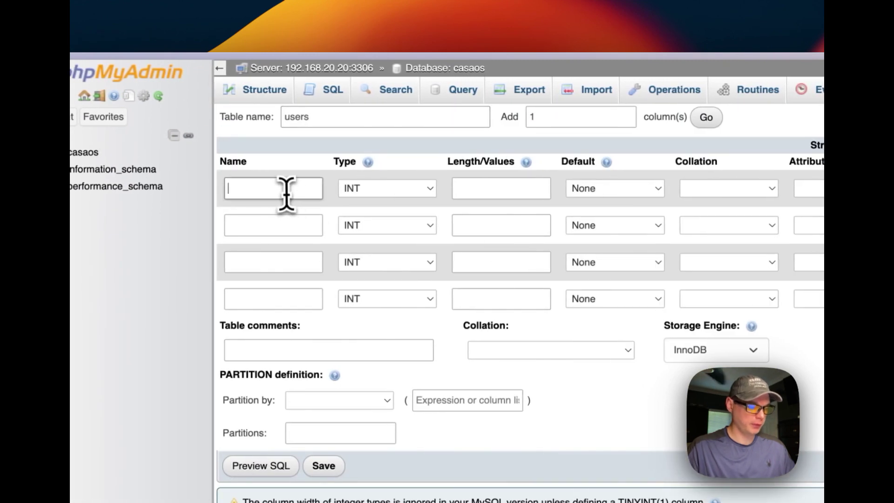
scroll(345, 210, "right", 10)
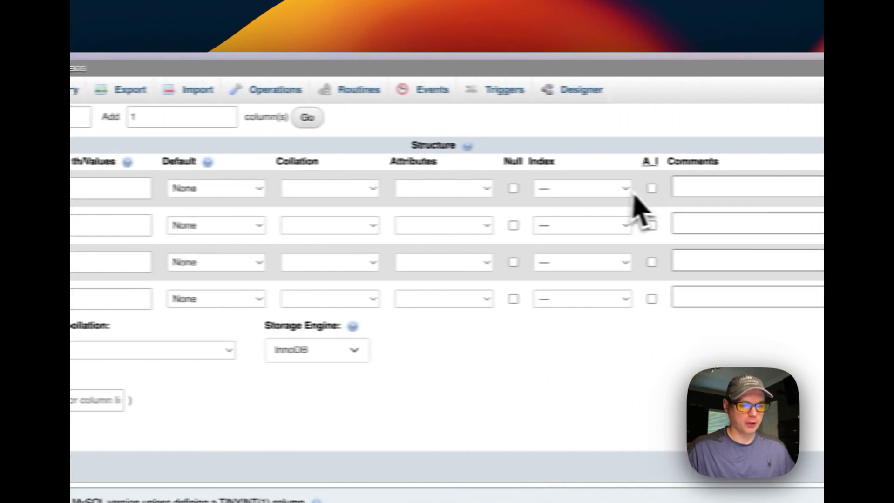
left_click(608, 189)
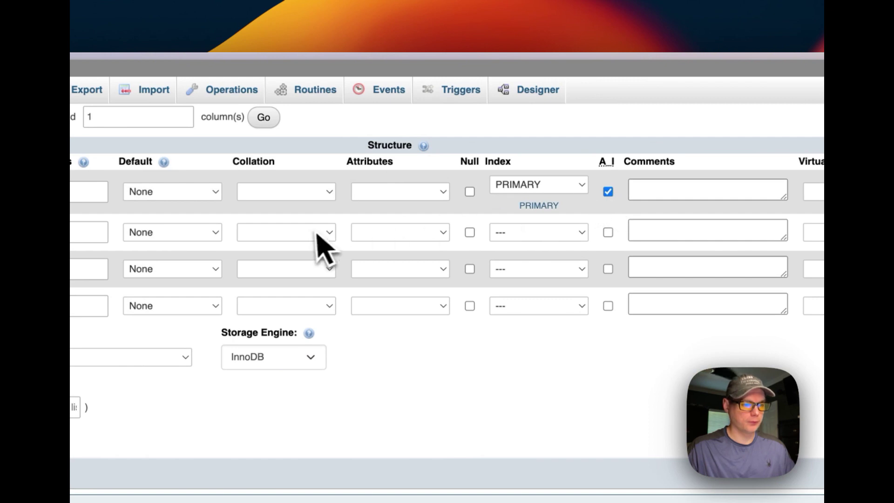
scroll(489, 231, "left", 5)
- Add email, username and password columns, each of type VARCHAR with length 255
left_click(88, 232)
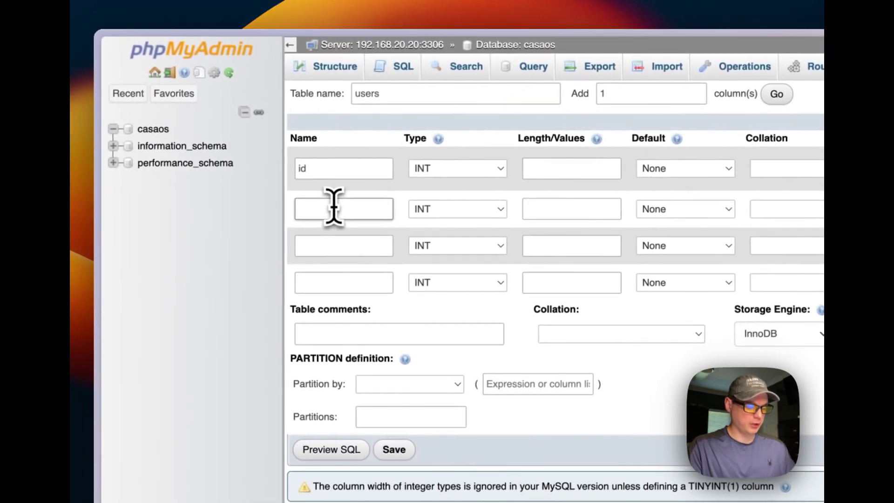
left_click(457, 208)
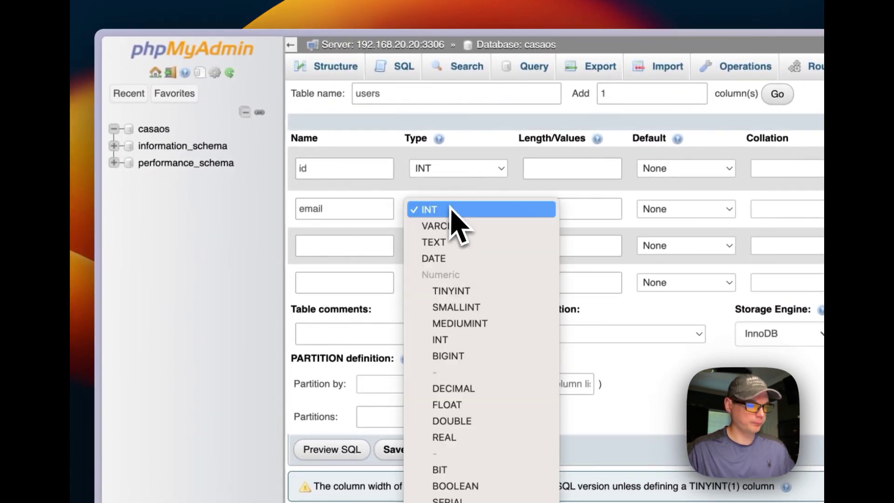
left_click(455, 224)
left_click(545, 212)
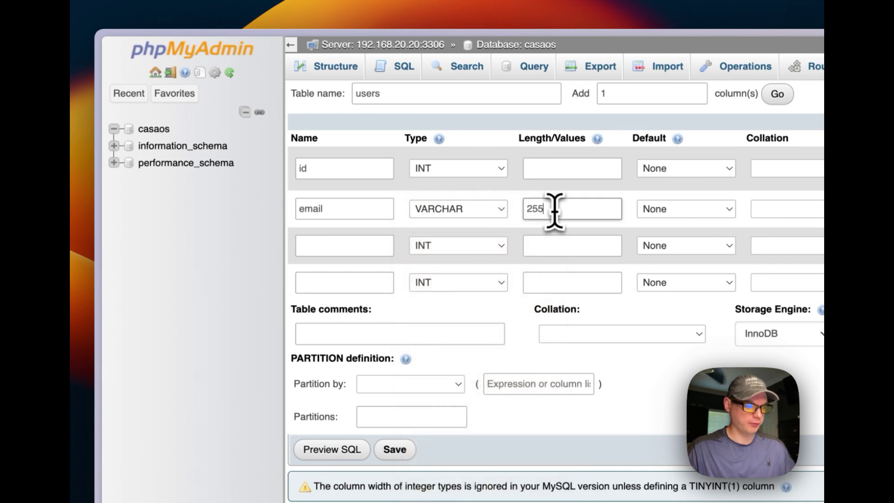
left_click(322, 256)
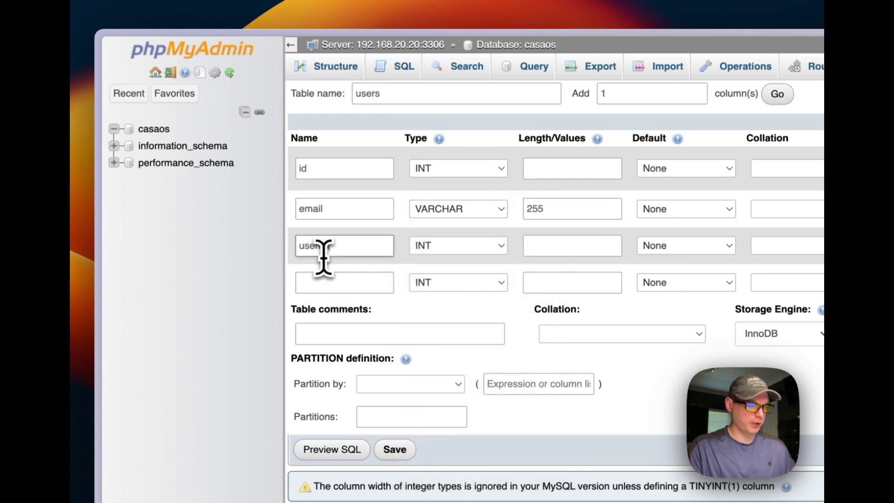
left_click(412, 251)
left_click(443, 263)
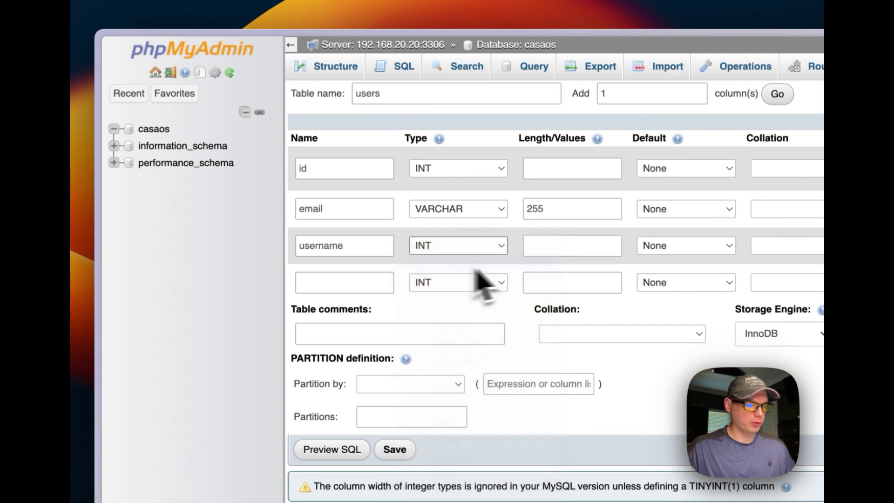
left_click(558, 254)
left_click(358, 283)
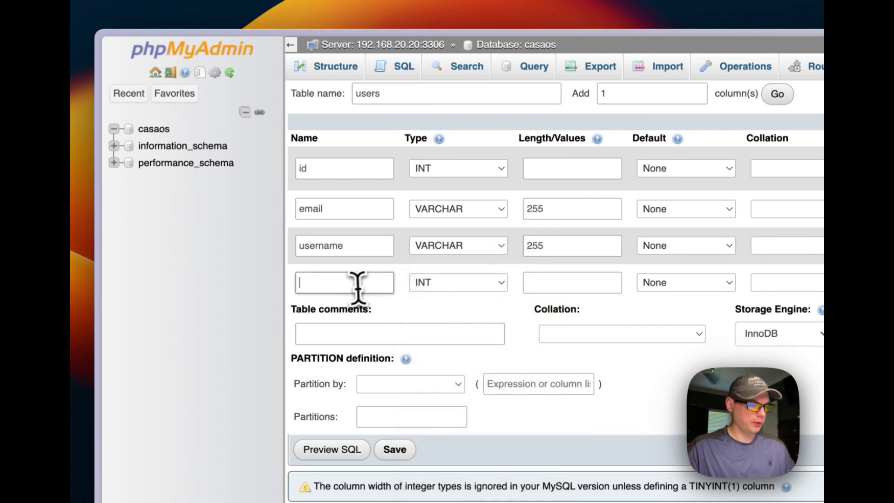
left_click(421, 282)
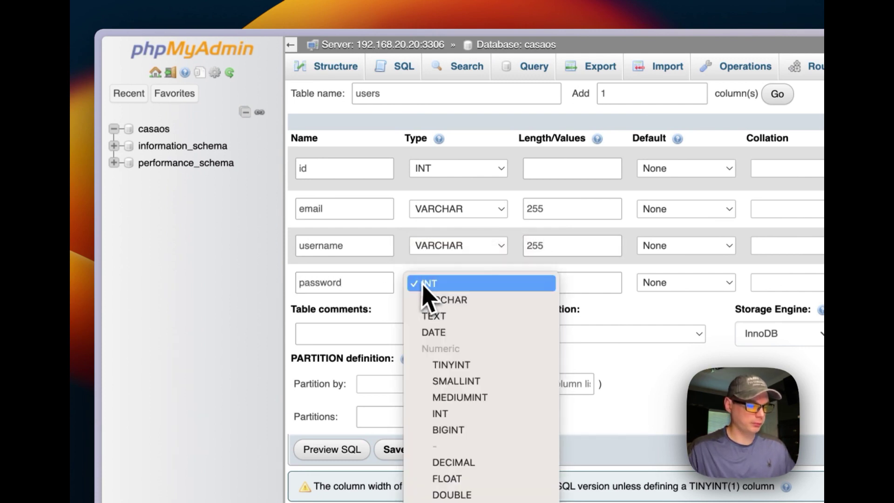
left_click(434, 299)
left_click(547, 283)
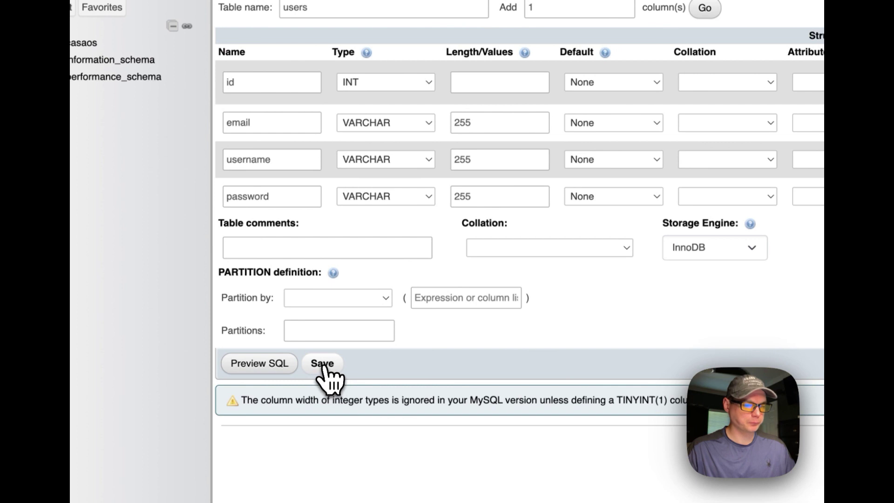
- Save the users table definition so it is created in the casaos database
left_click(322, 364)
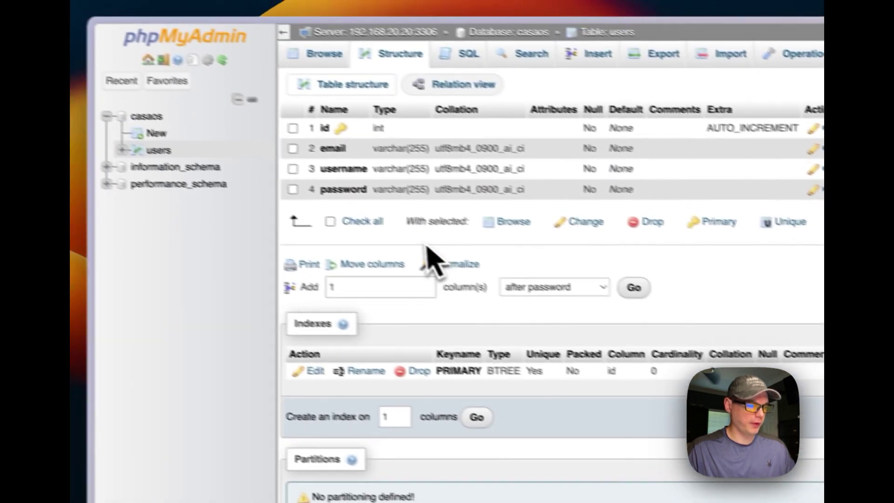